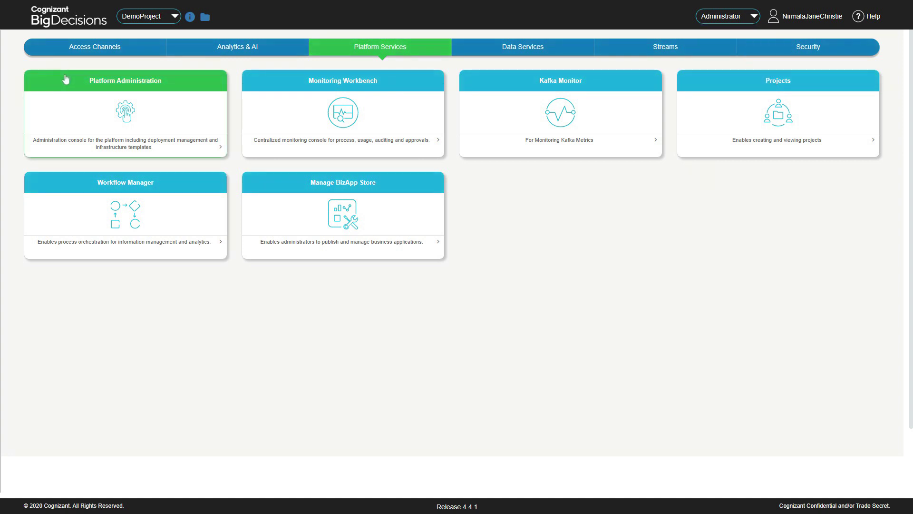
# Step: Tour Access Channels, Analytics & AI, Platform, Data, Streams and Security, then open Data Ingestion Workbench
pyautogui.click(43, 51)
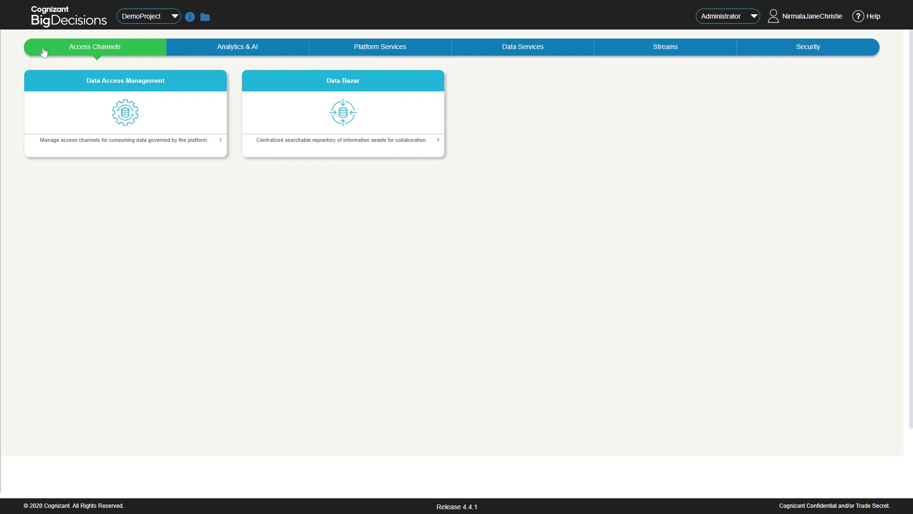
pyautogui.click(205, 48)
pyautogui.click(337, 48)
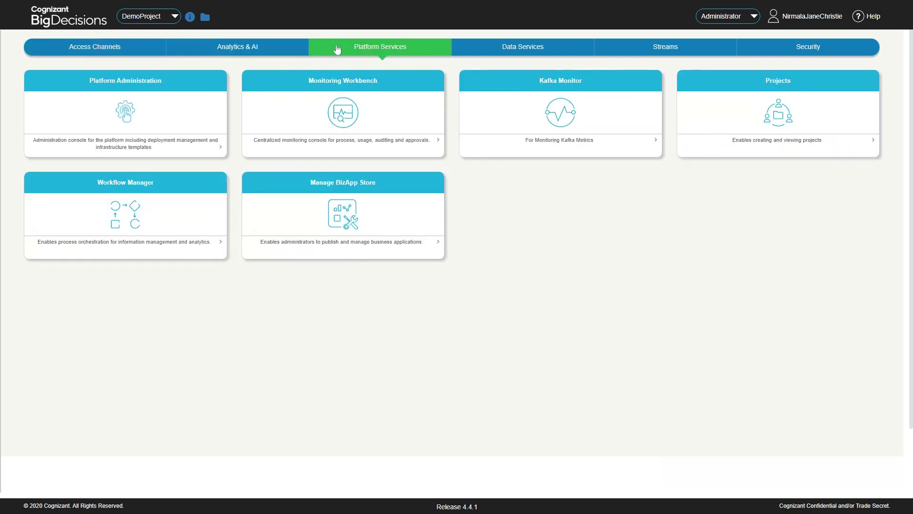
pyautogui.click(477, 47)
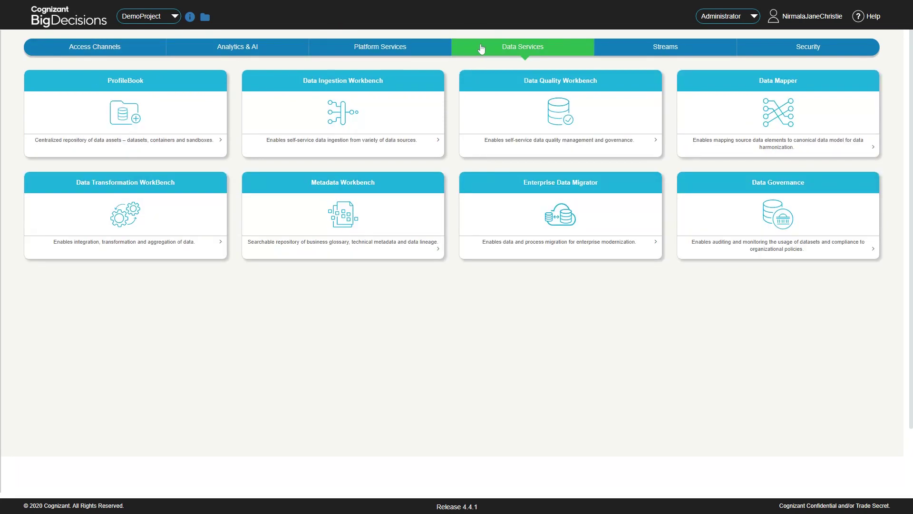
pyautogui.click(650, 50)
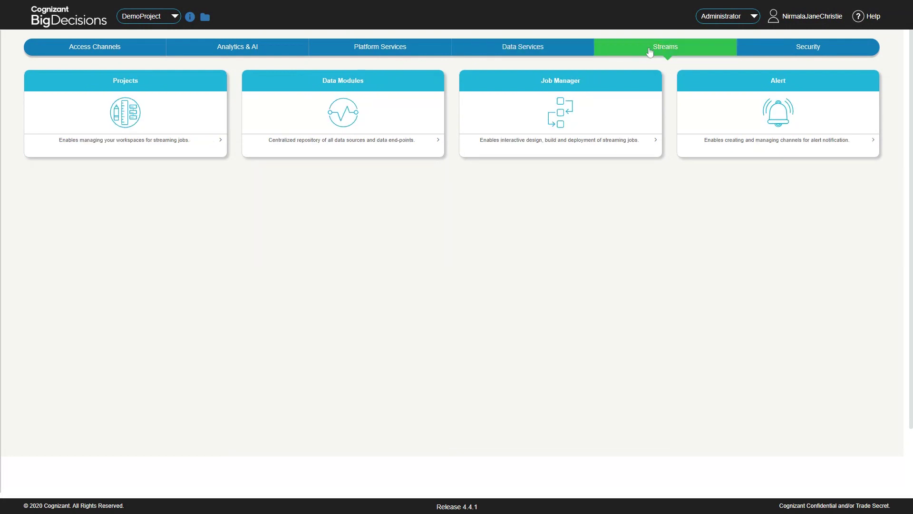
pyautogui.click(782, 48)
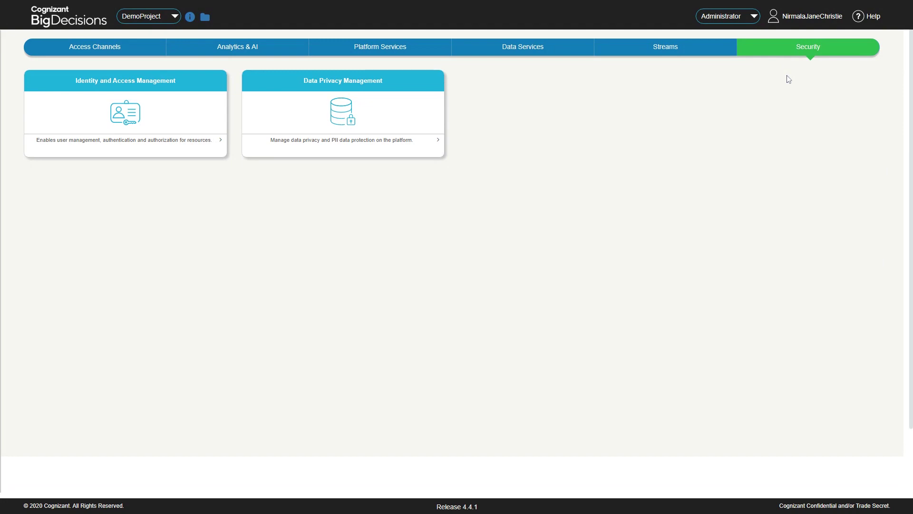
pyautogui.click(281, 82)
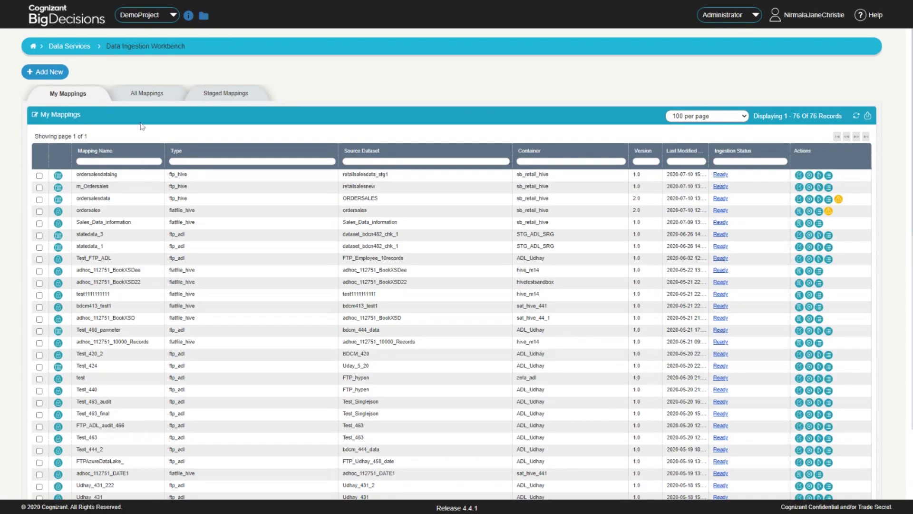
# Step: Browse All and Staged Mappings, then Cross Domain, Social Media, Cloud, Data Streams and Adhoc connectors
pyautogui.click(147, 93)
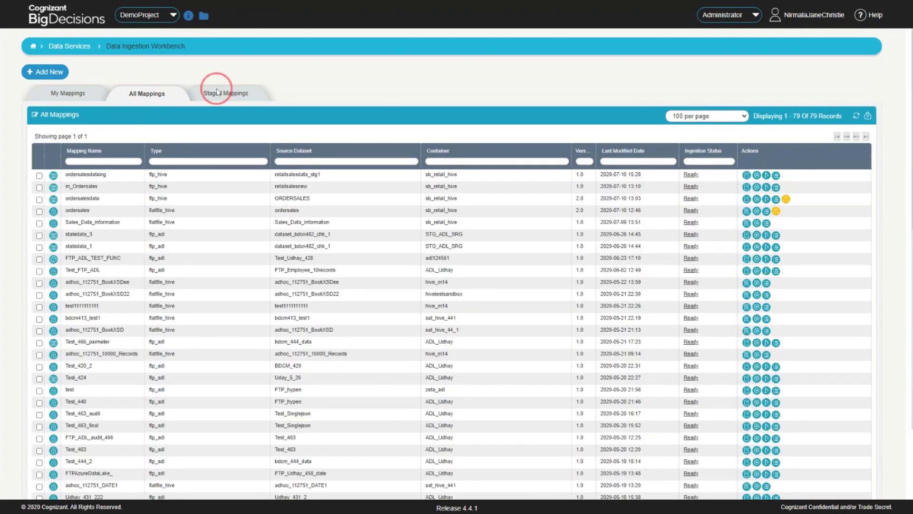
pyautogui.click(225, 93)
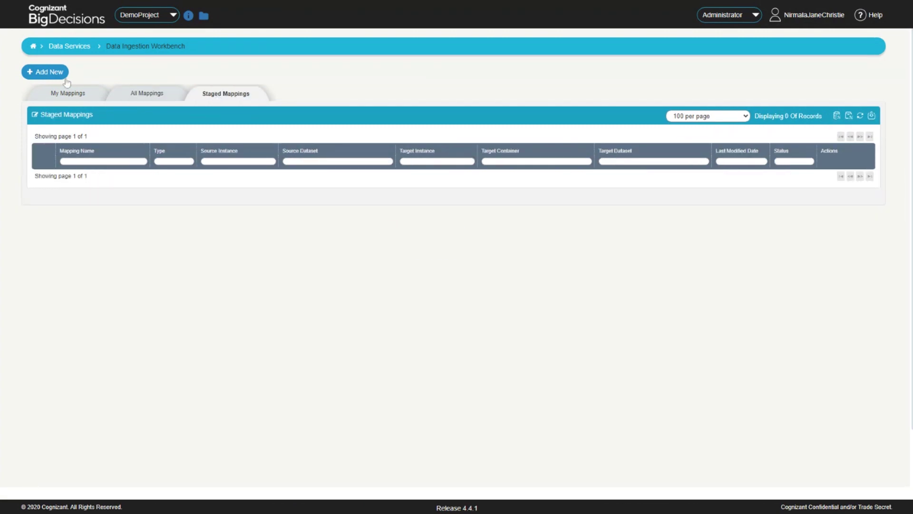
pyautogui.click(45, 72)
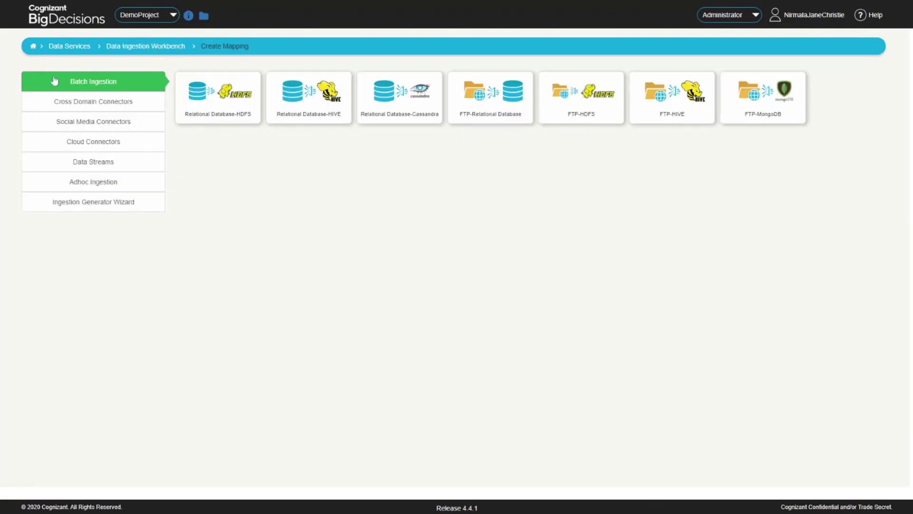
pyautogui.click(50, 103)
pyautogui.click(43, 123)
pyautogui.click(41, 143)
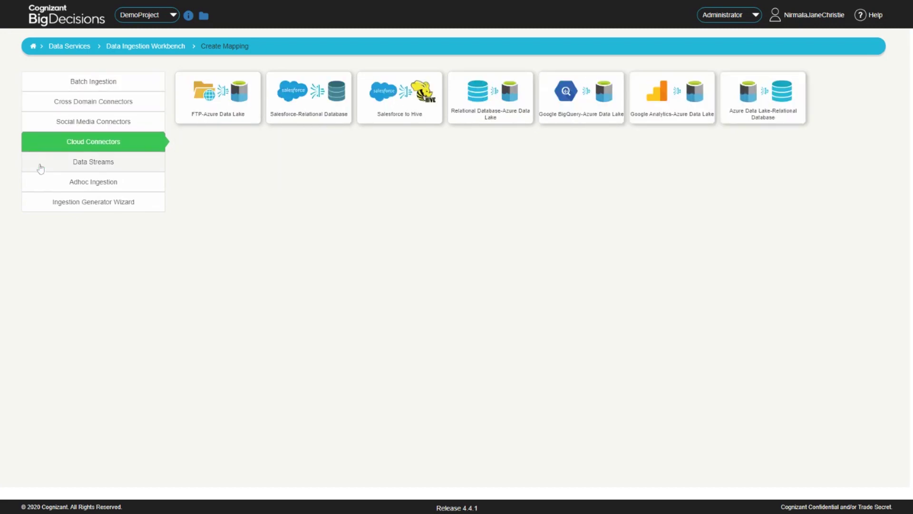
pyautogui.click(41, 163)
pyautogui.click(43, 183)
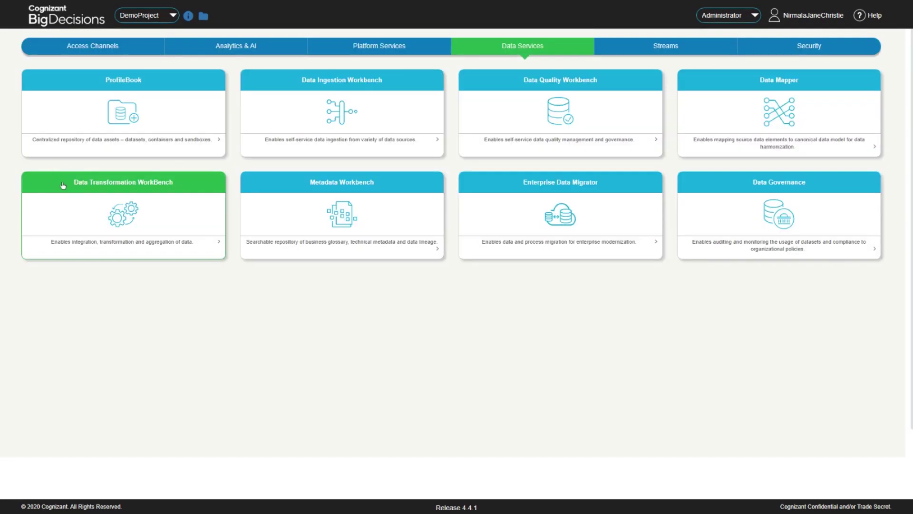
# Step: Open the Test_460_New mapping in the Data Transformation WorkBench editor
pyautogui.click(63, 187)
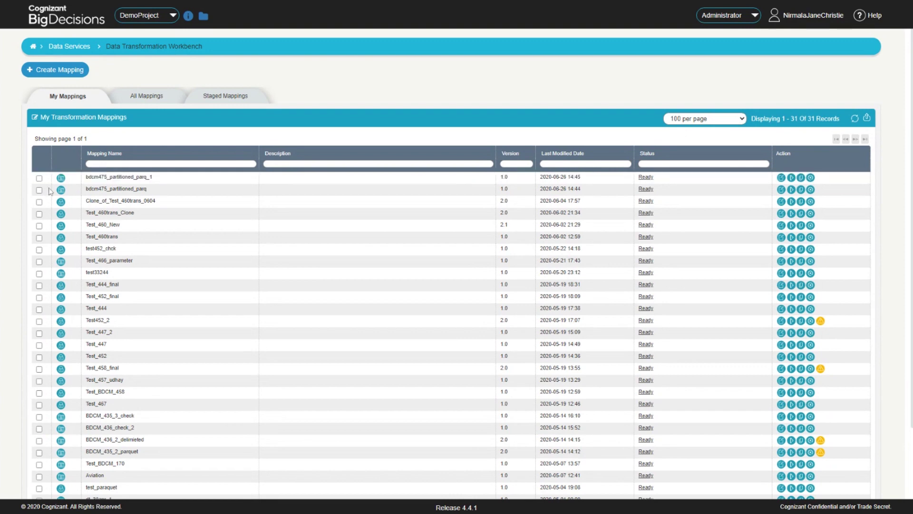
pyautogui.click(38, 225)
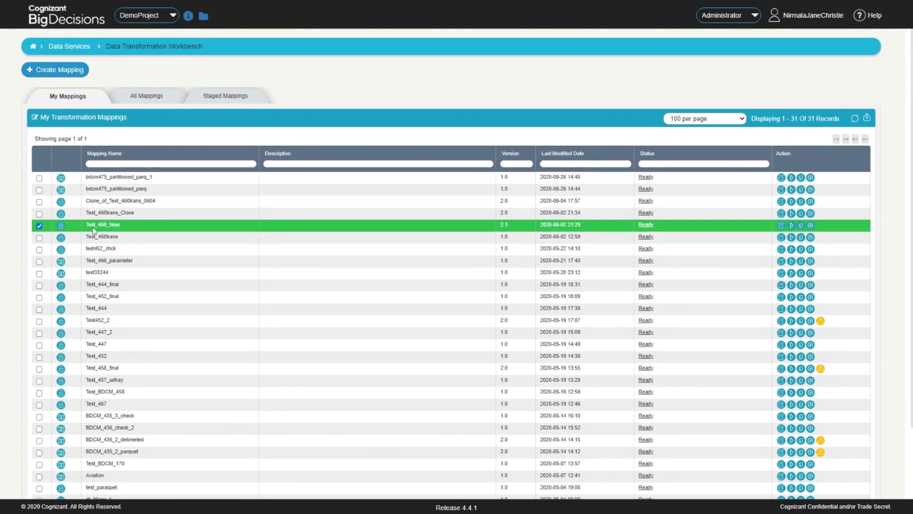
pyautogui.doubleClick(100, 225)
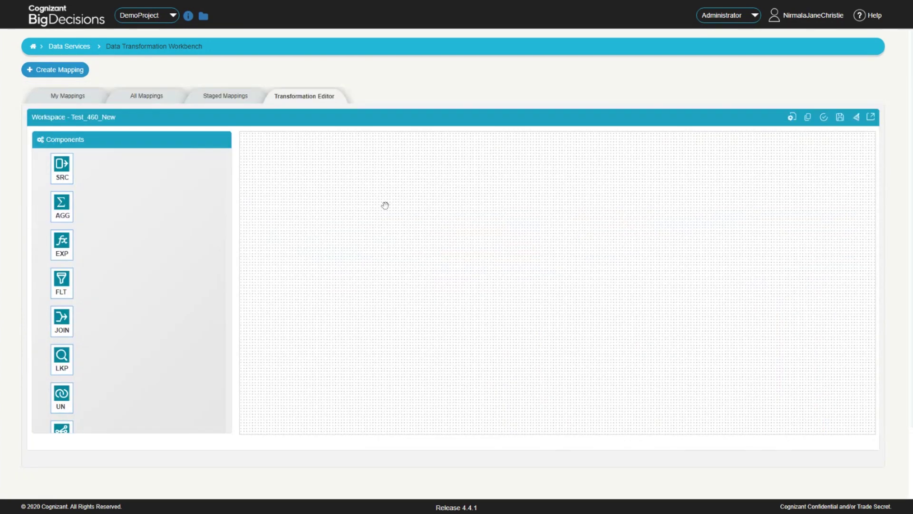
# Step: Drag SOURCE, AGGREGATE and EXPRESSION nodes onto the Test_460_New canvas
pyautogui.moveTo(62, 168); pyautogui.dragTo(261, 210)
pyautogui.moveTo(61, 207); pyautogui.dragTo(406, 232)
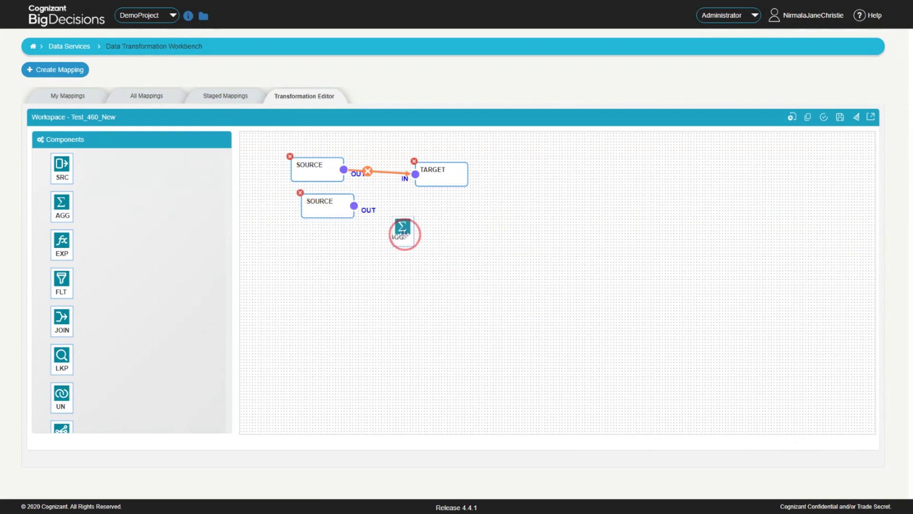
pyautogui.moveTo(62, 243); pyautogui.dragTo(402, 264)
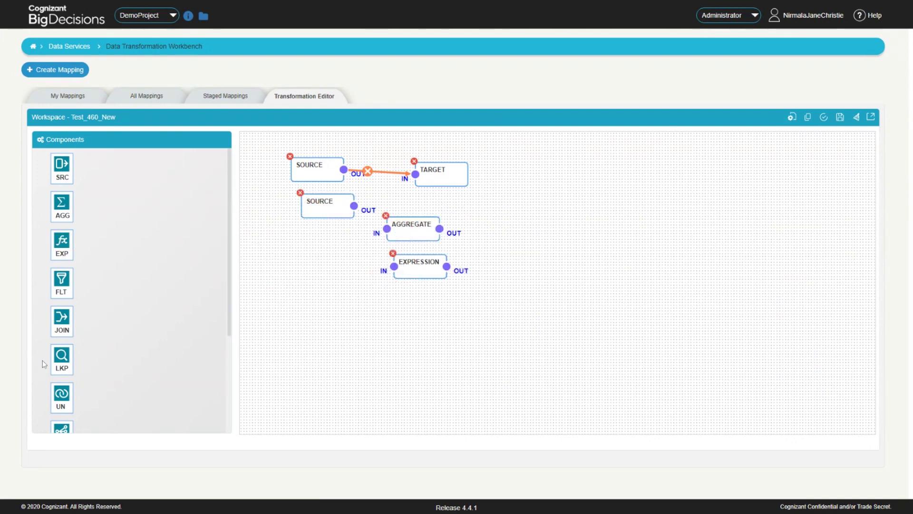
pyautogui.scroll(-5, 206, 304)
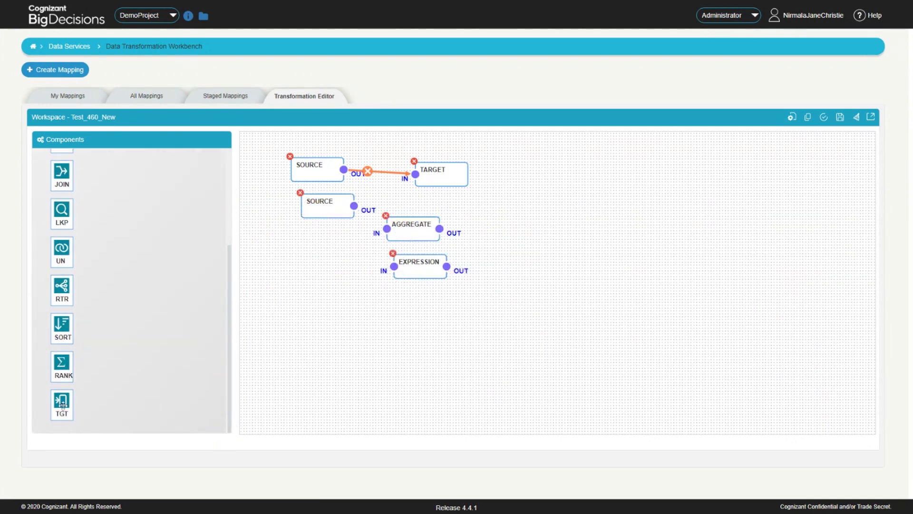
pyautogui.moveTo(61, 405); pyautogui.dragTo(494, 216)
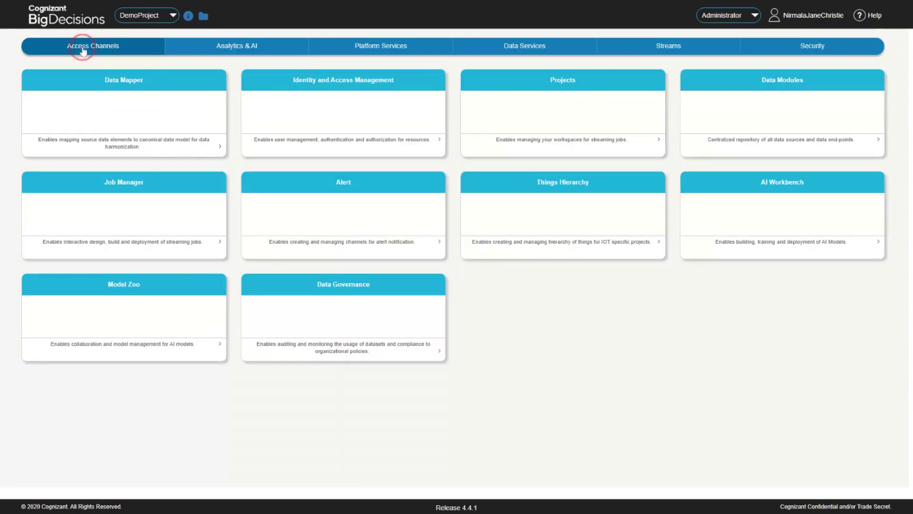
# Step: Visit the Data Quality Workbench, then open the Metadata Workbench from Data Services
pyautogui.click(498, 80)
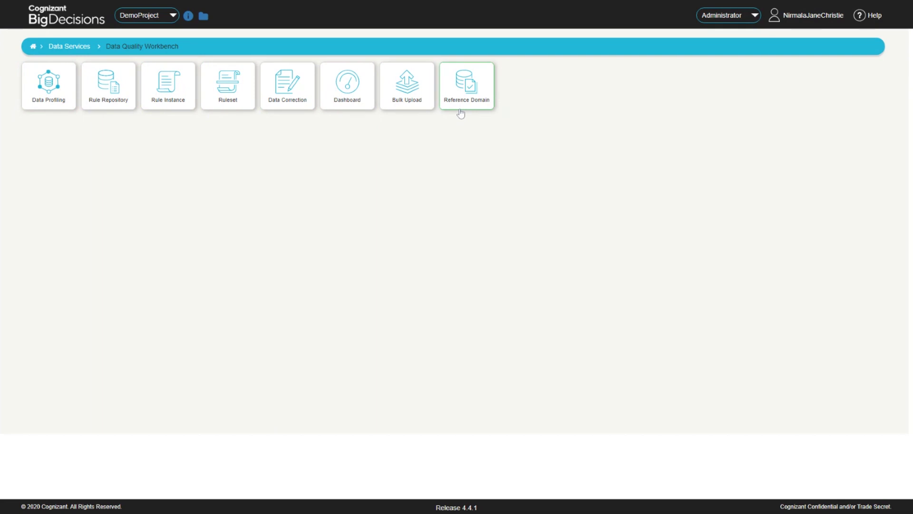
pyautogui.click(279, 184)
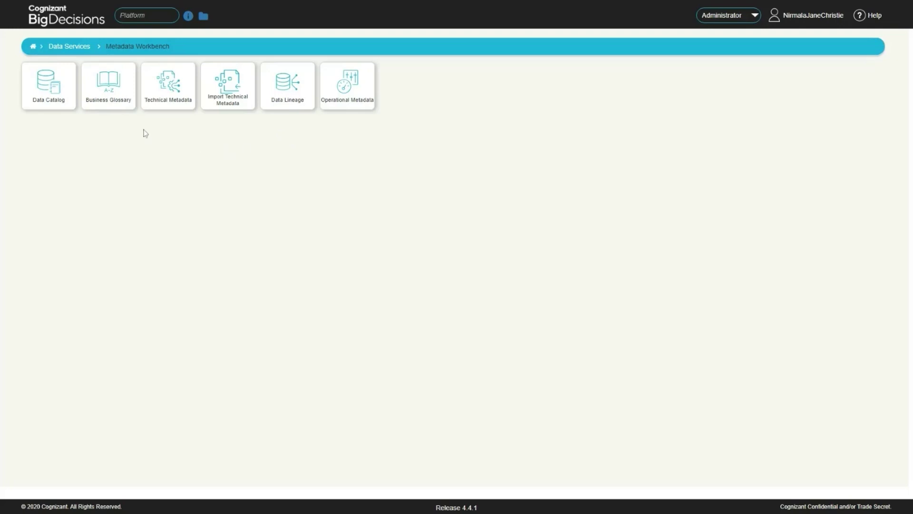
# Step: Open adltest123pl from the Data Catalog explorer and review its Fields, Classification and Lineage
pyautogui.click(72, 100)
pyautogui.click(214, 80)
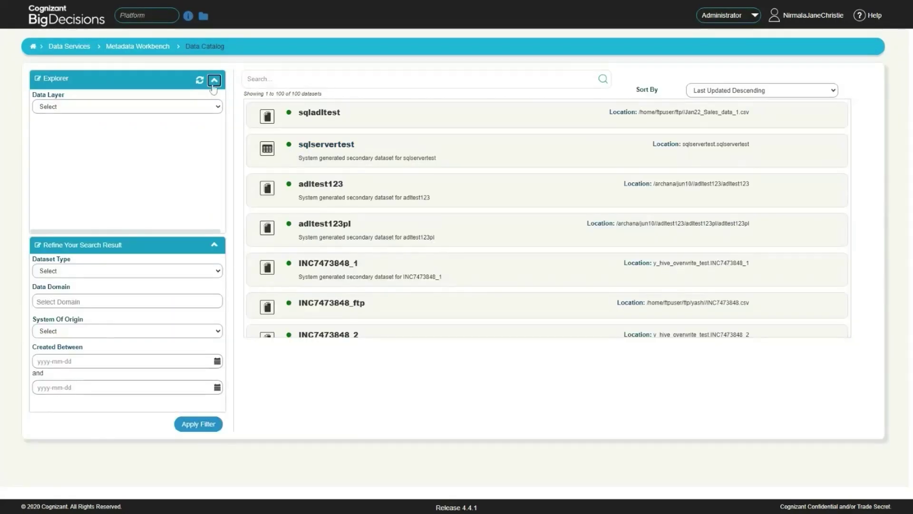
pyautogui.click(325, 223)
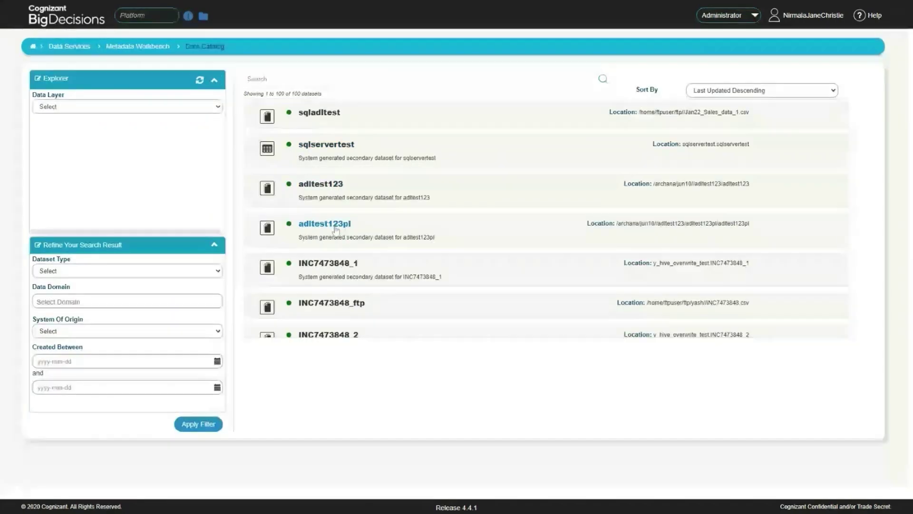
pyautogui.click(114, 134)
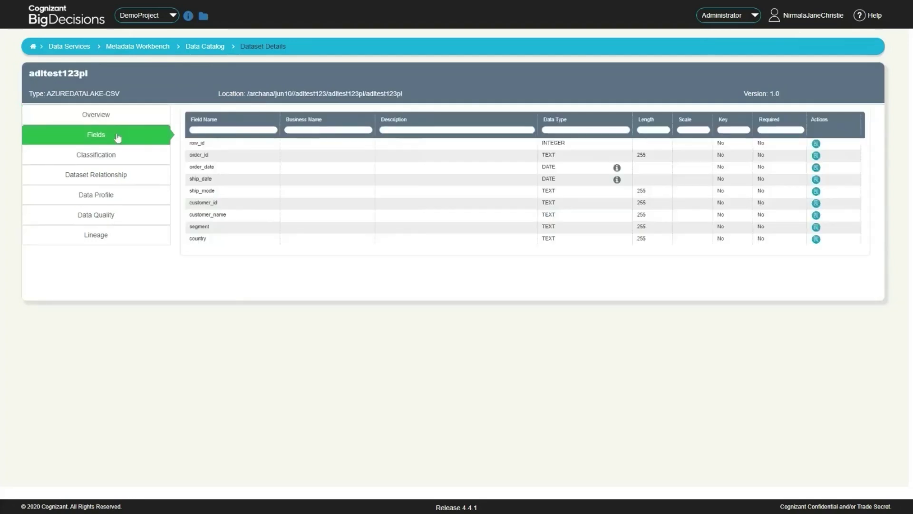
pyautogui.click(103, 155)
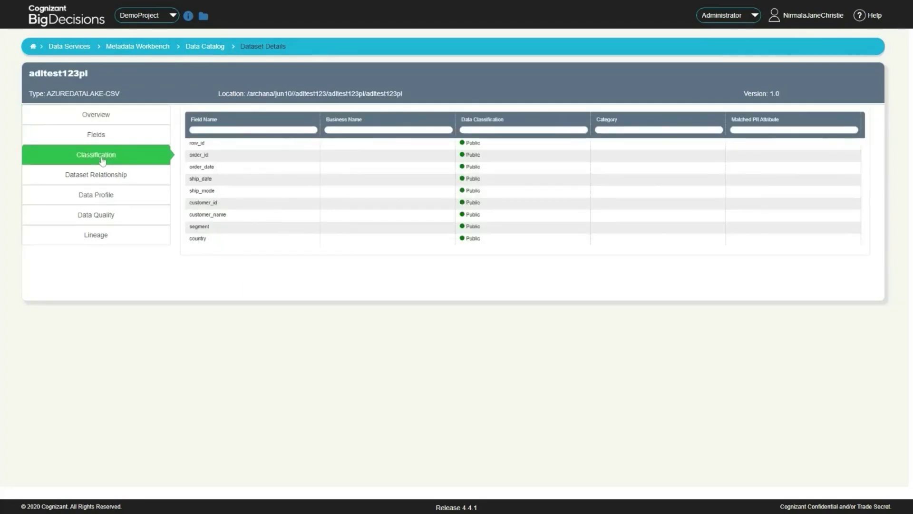
pyautogui.click(99, 234)
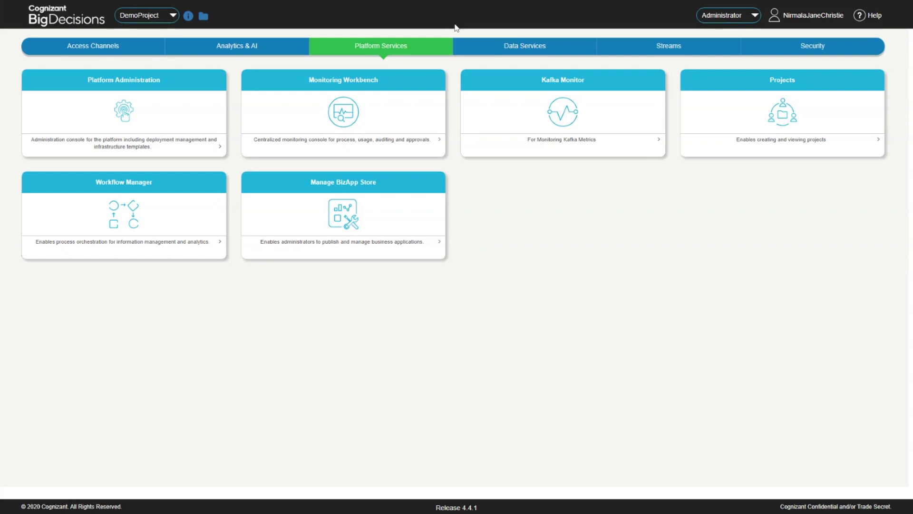
# Step: Switch briefly to the Data Services offerings, then to the Security offerings
pyautogui.click(525, 46)
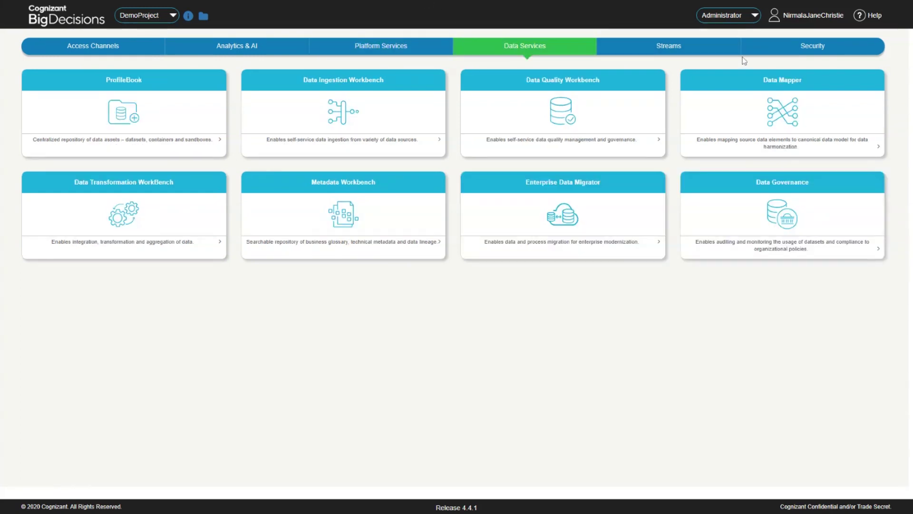
pyautogui.click(765, 51)
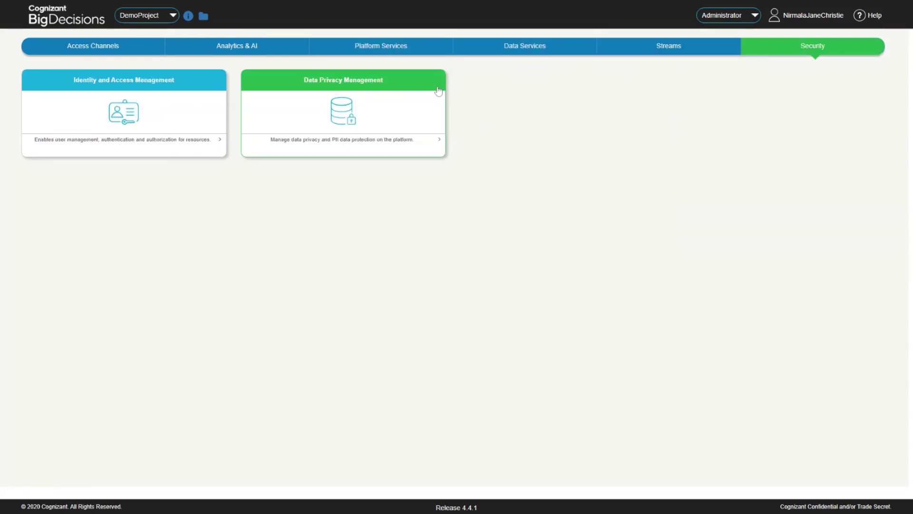
pyautogui.click(285, 81)
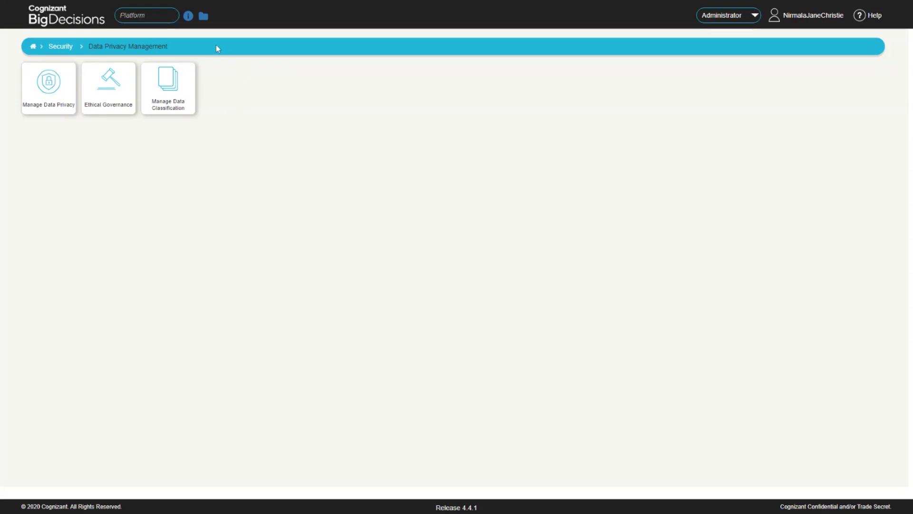
pyautogui.click(60, 46)
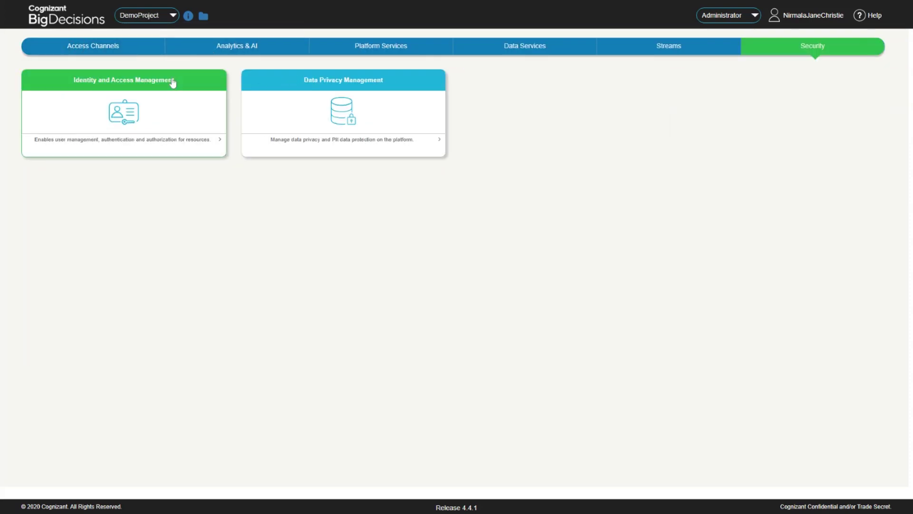
pyautogui.click(185, 85)
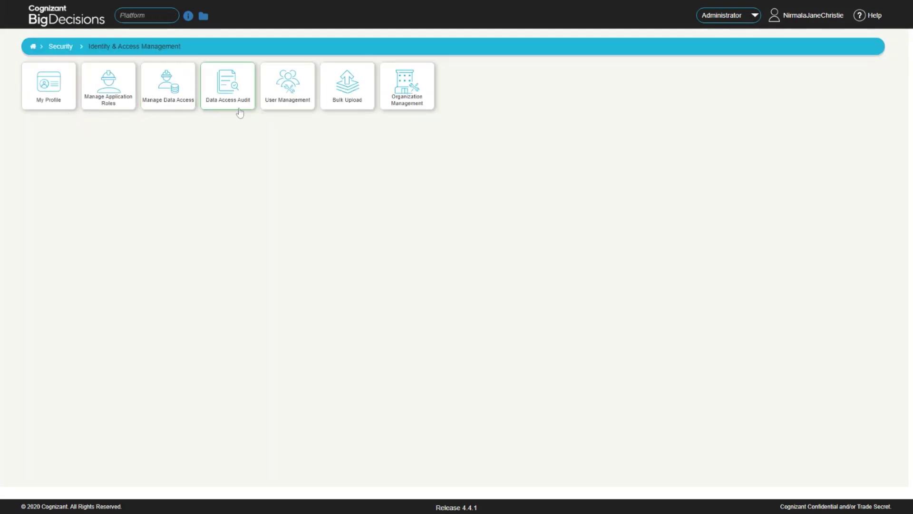
pyautogui.click(61, 46)
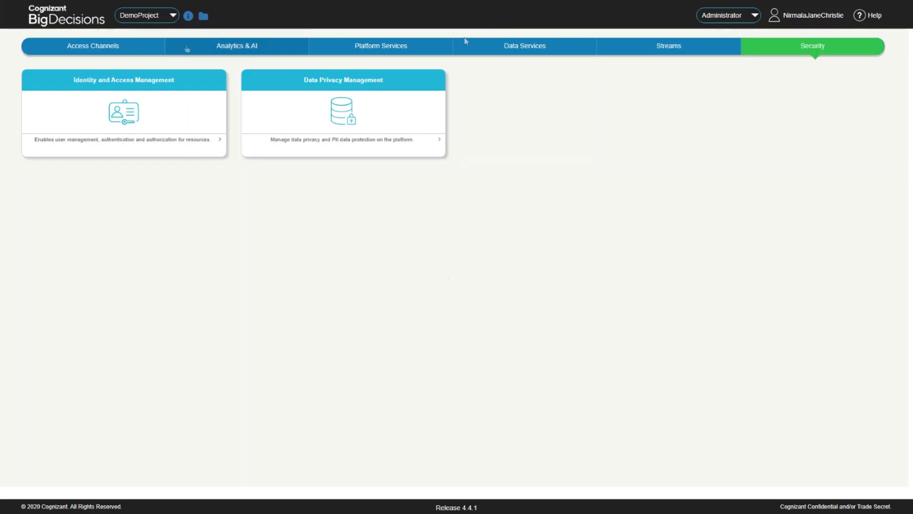
# Step: Open the Data Science Workbench from the Analytics & AI offerings
pyautogui.click(187, 48)
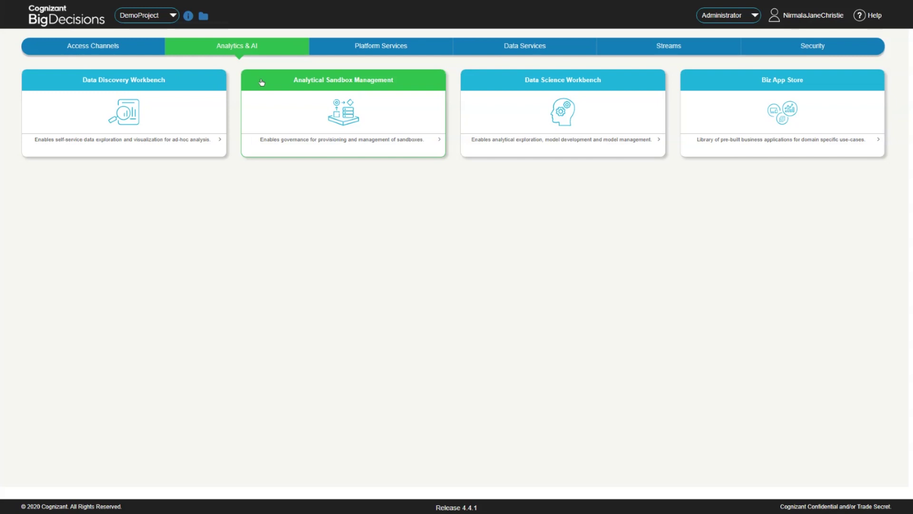
pyautogui.click(498, 84)
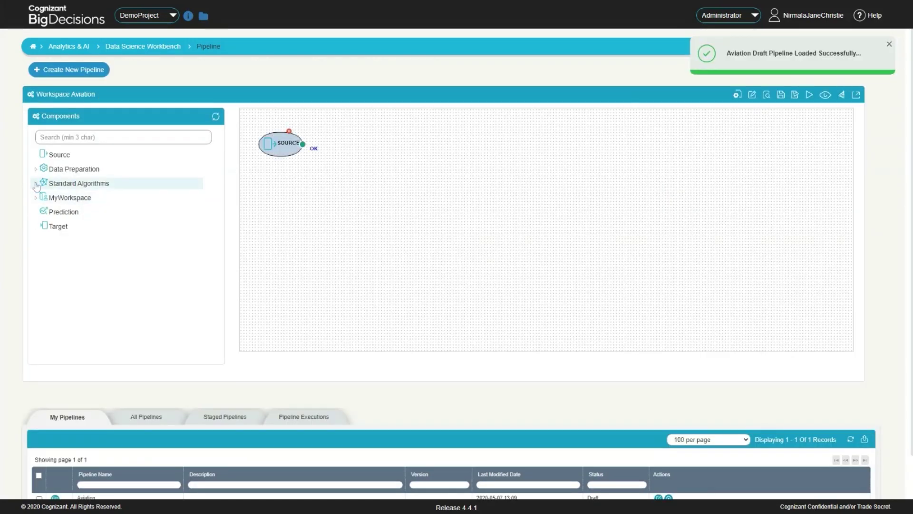
# Step: Place a Kmeans Clustering(R) node from Standard Algorithms > Clustering on the Aviation canvas
pyautogui.click(36, 184)
pyautogui.click(48, 197)
pyautogui.moveTo(100, 213); pyautogui.dragTo(404, 196)
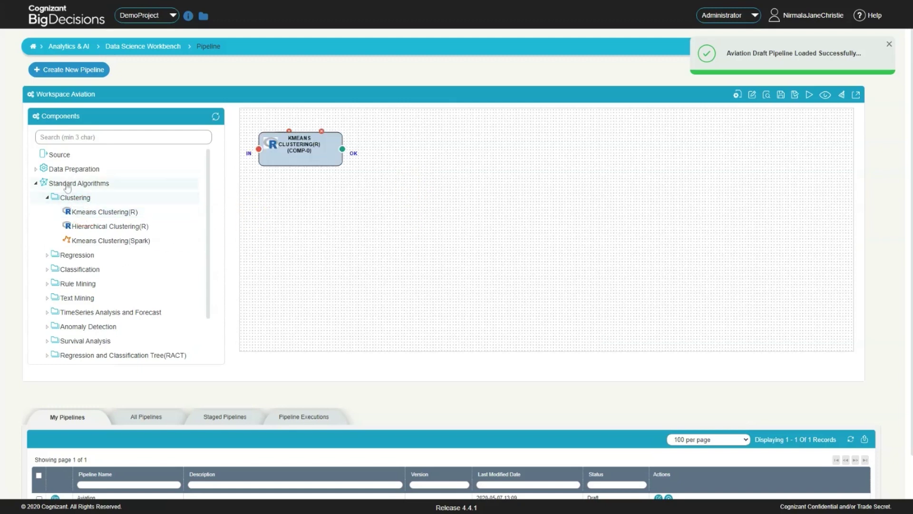
# Step: Add Source and Dimensionality Reduction nodes, then open Model Management from the workbench tools
pyautogui.click(35, 169)
pyautogui.moveTo(59, 154); pyautogui.dragTo(282, 143)
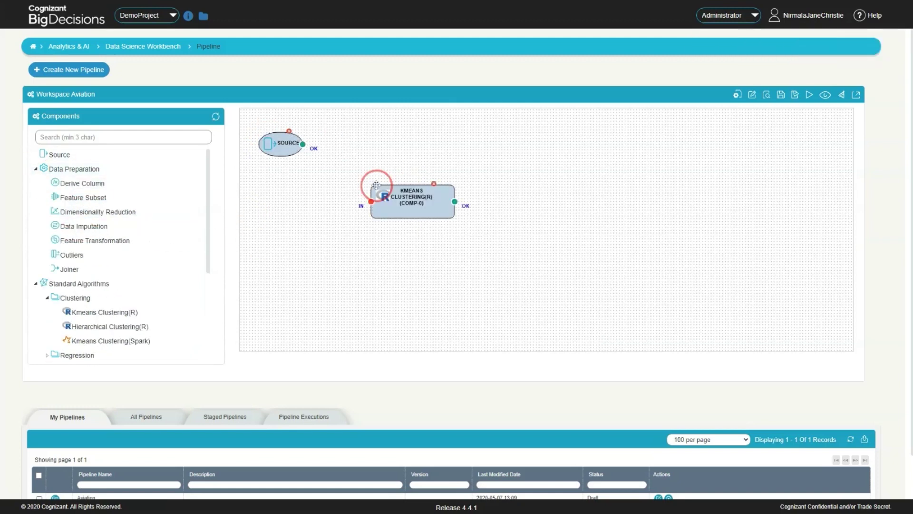
pyautogui.moveTo(98, 212)
pyautogui.mouseDown()
pyautogui.moveTo(320, 170)
pyautogui.moveTo(287, 172)
pyautogui.mouseUp()
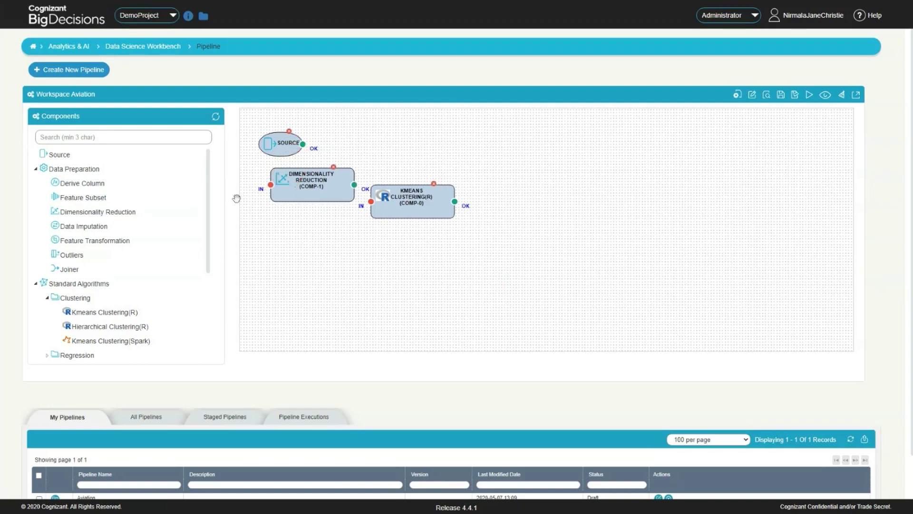
pyautogui.scroll(-5, 213, 202)
pyautogui.scroll(-5, 213, 201)
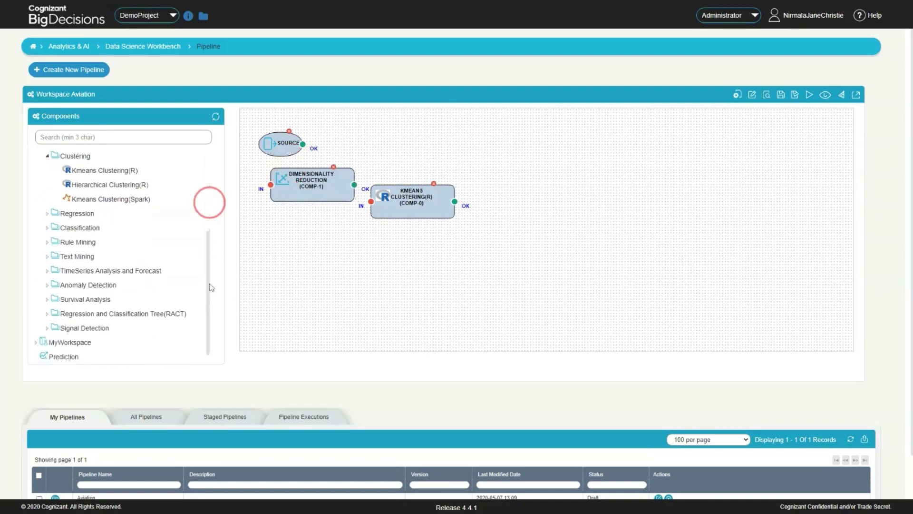
pyautogui.click(143, 46)
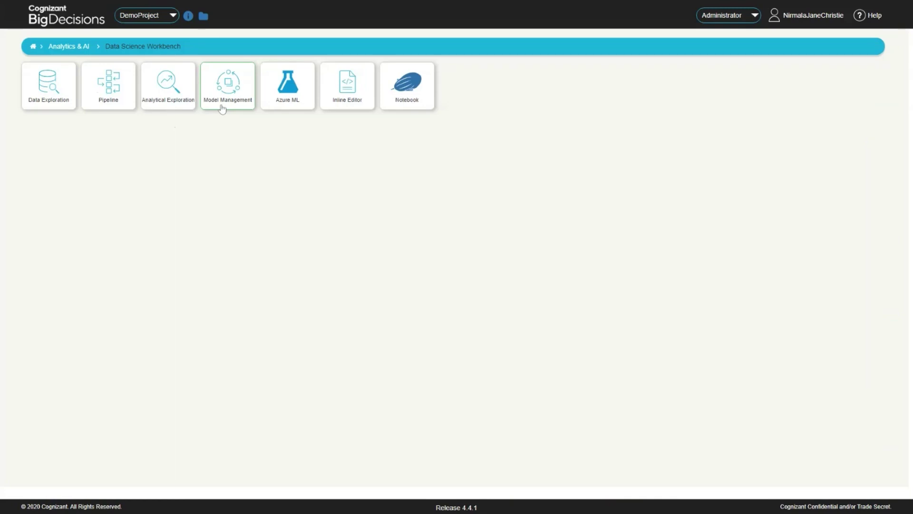
pyautogui.click(223, 107)
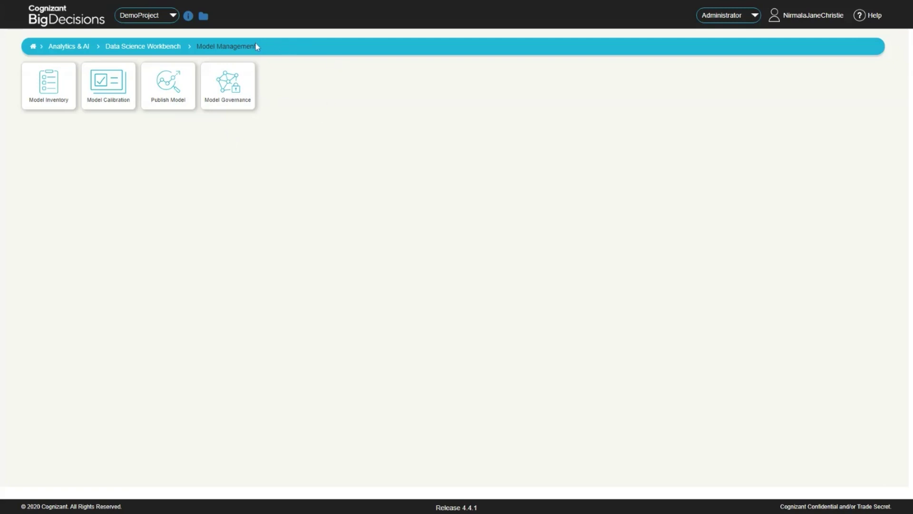
# Step: Open the Inline Editor's Standard Algorithms folder, then open the Biz App Store
pyautogui.click(143, 46)
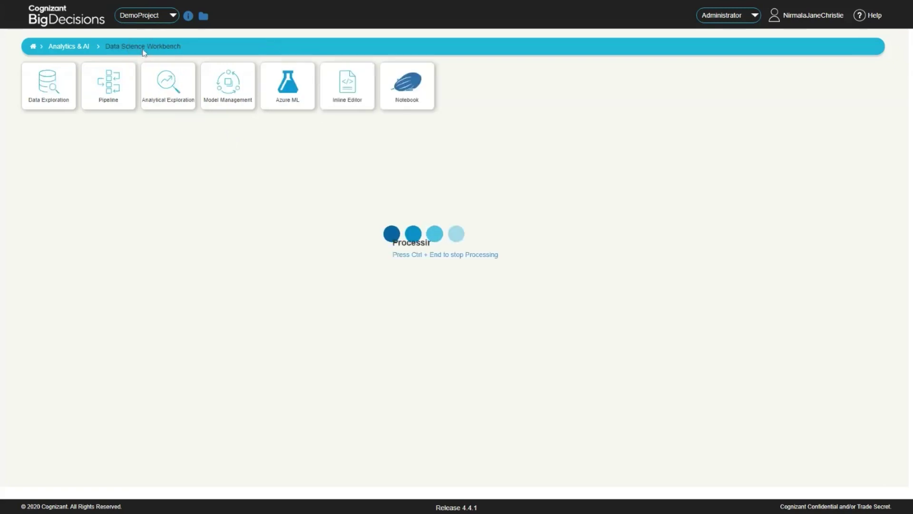
pyautogui.click(350, 106)
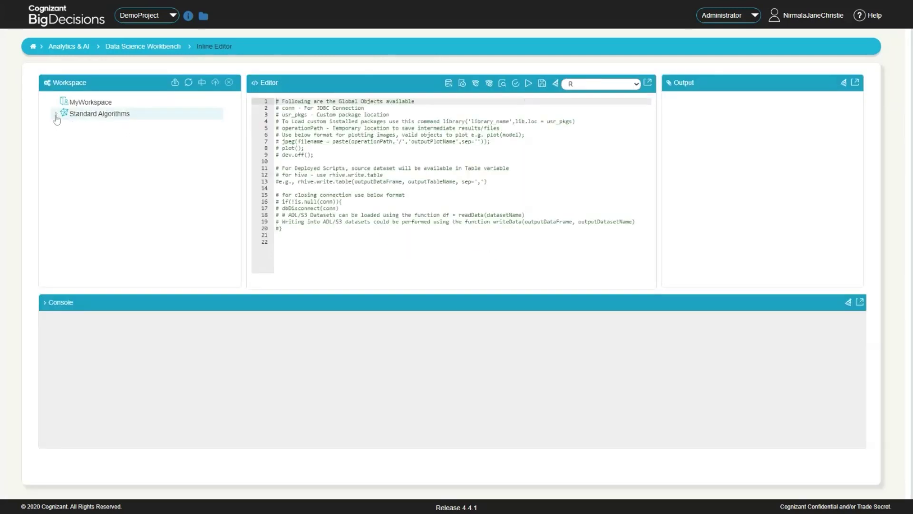
pyautogui.click(56, 115)
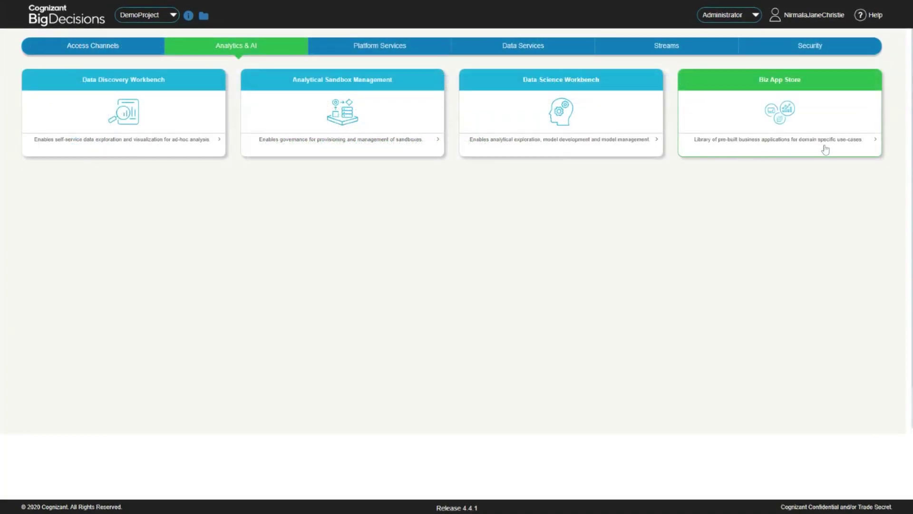
pyautogui.click(702, 95)
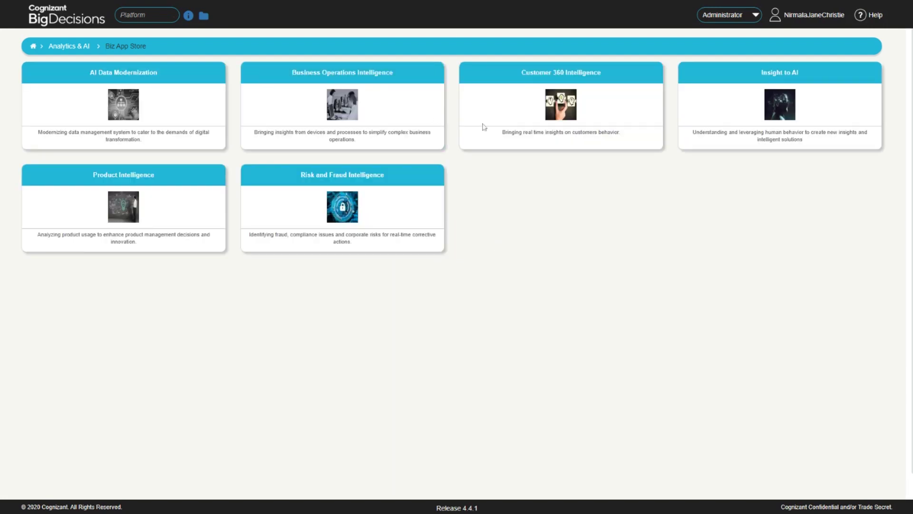
# Step: Open the Business Operations Intelligence app catalog from the Biz App Store
pyautogui.click(279, 75)
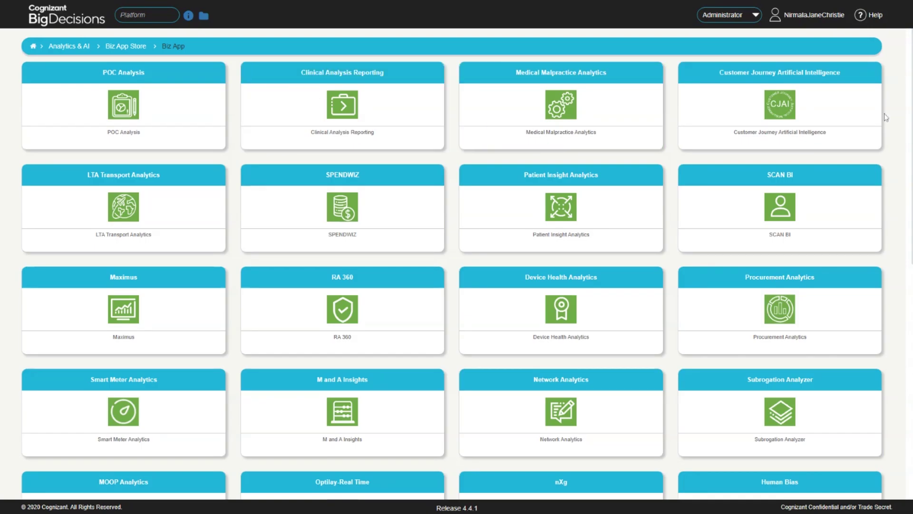
pyautogui.scroll(-2, 885, 117)
pyautogui.scroll(-1, 885, 143)
pyautogui.scroll(-1, 883, 171)
pyautogui.scroll(-1, 881, 193)
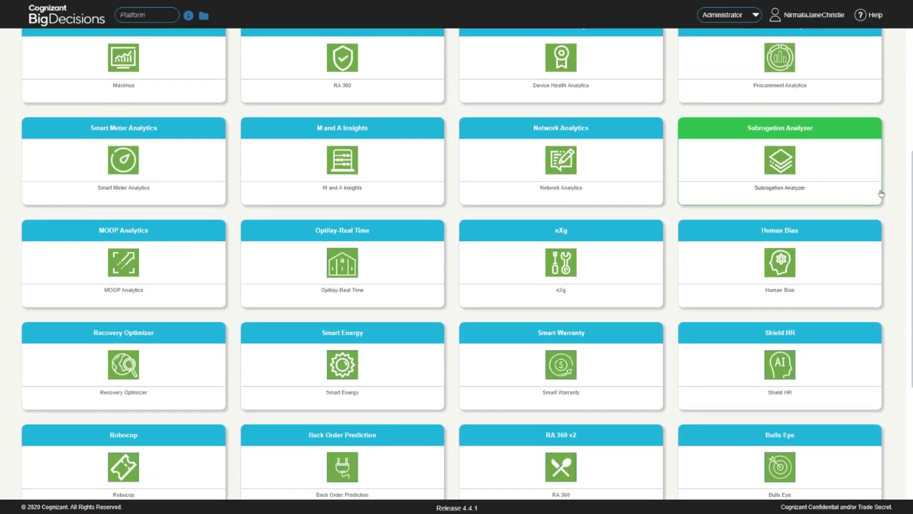
pyautogui.scroll(-1, 882, 193)
pyautogui.scroll(-1, 881, 193)
pyautogui.scroll(-1, 881, 192)
pyautogui.scroll(-1, 881, 192)
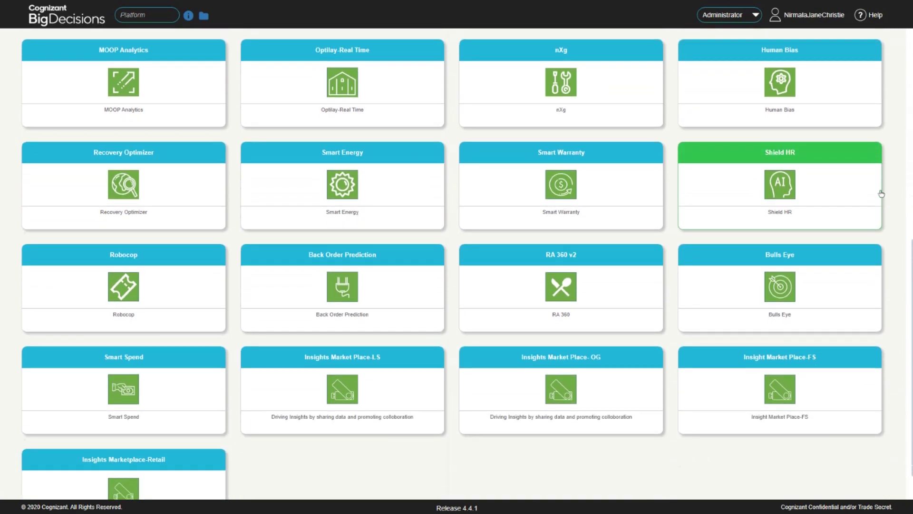
pyautogui.scroll(-1, 882, 192)
pyautogui.scroll(1, 881, 193)
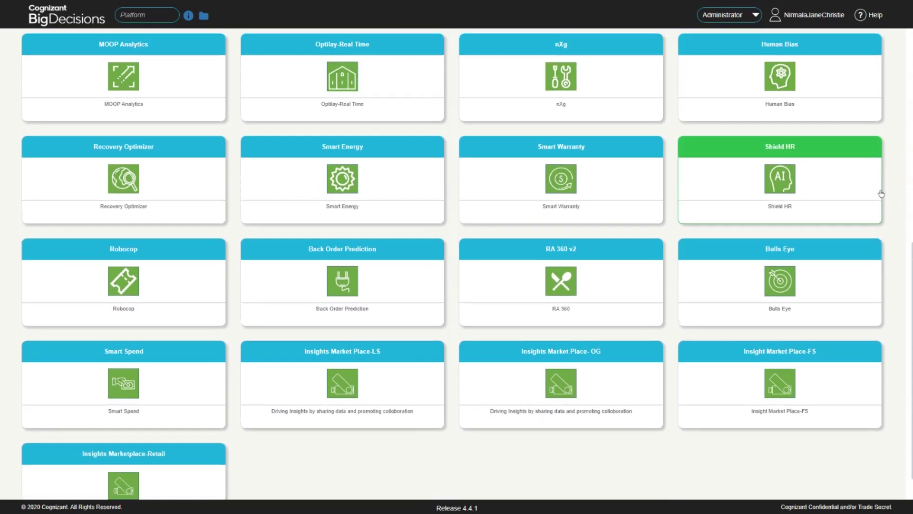
pyautogui.scroll(1, 881, 192)
pyautogui.scroll(1, 881, 193)
pyautogui.scroll(1, 881, 193)
pyautogui.scroll(1, 880, 193)
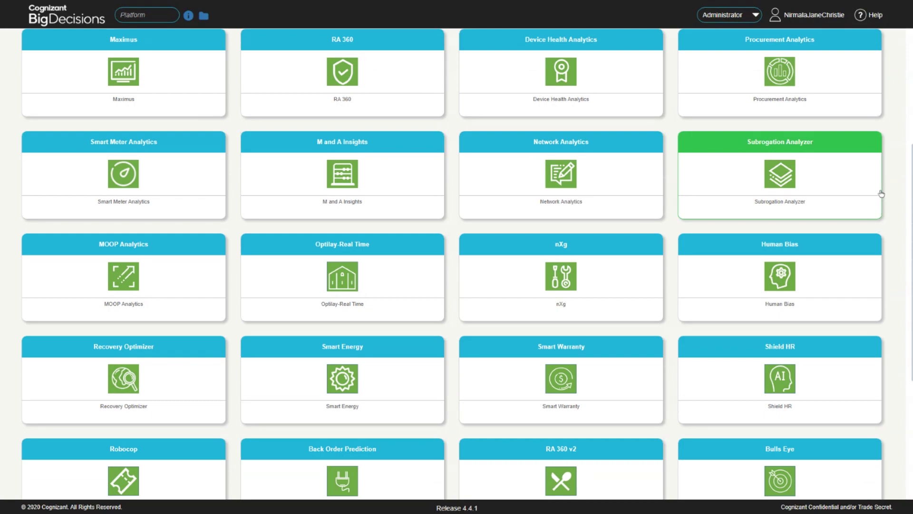
pyautogui.scroll(1, 881, 192)
pyautogui.scroll(2, 881, 193)
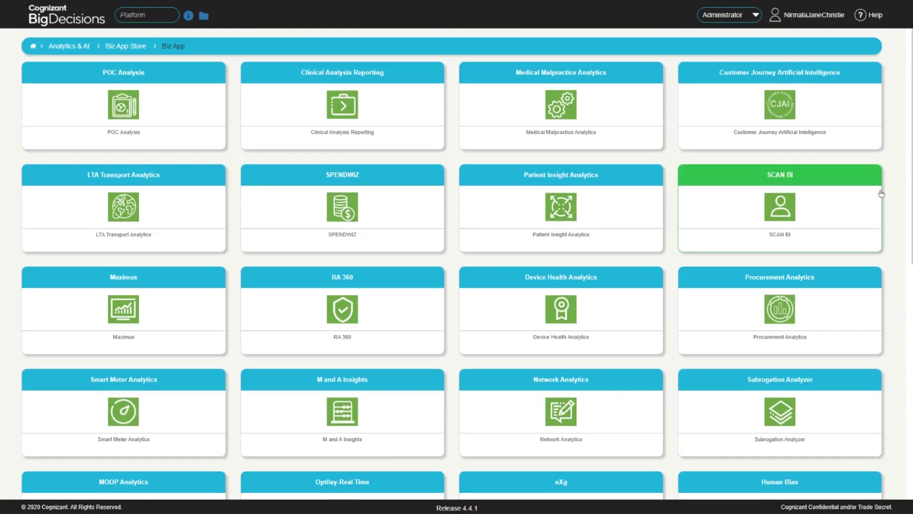